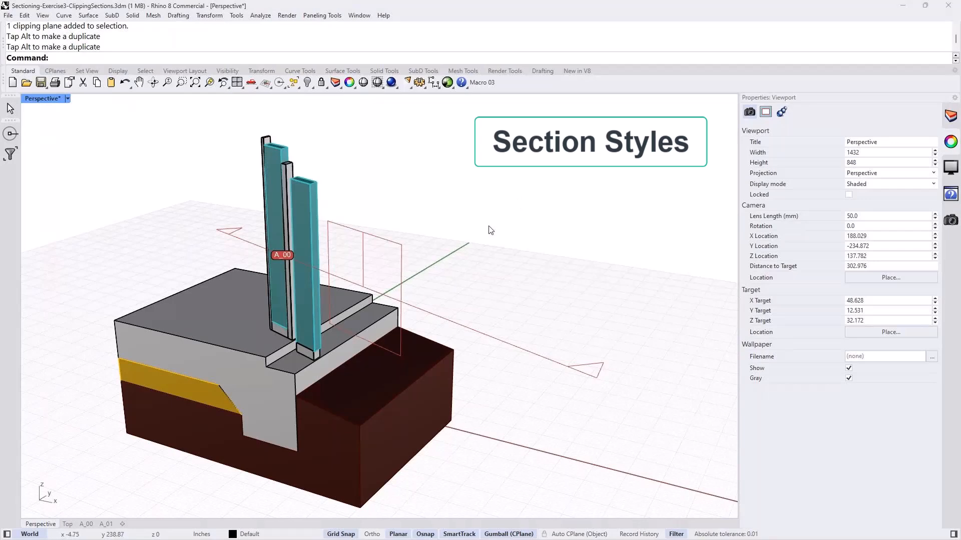
# Step: Open the file Sectioning-Exercise4-SectionStyles.3dm from the ARTs Training folder
pyautogui.click(8, 15)
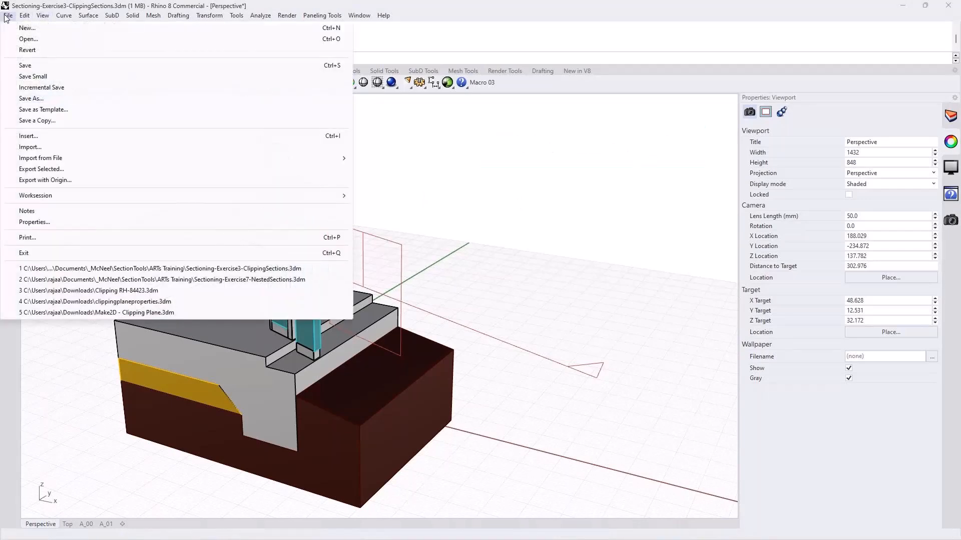
pyautogui.click(25, 39)
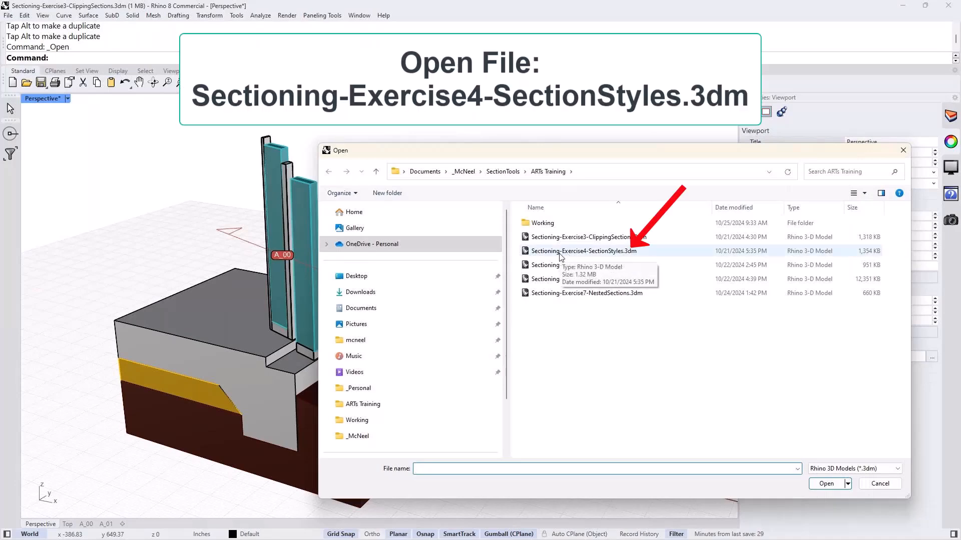
pyautogui.click(559, 252)
pyautogui.click(826, 483)
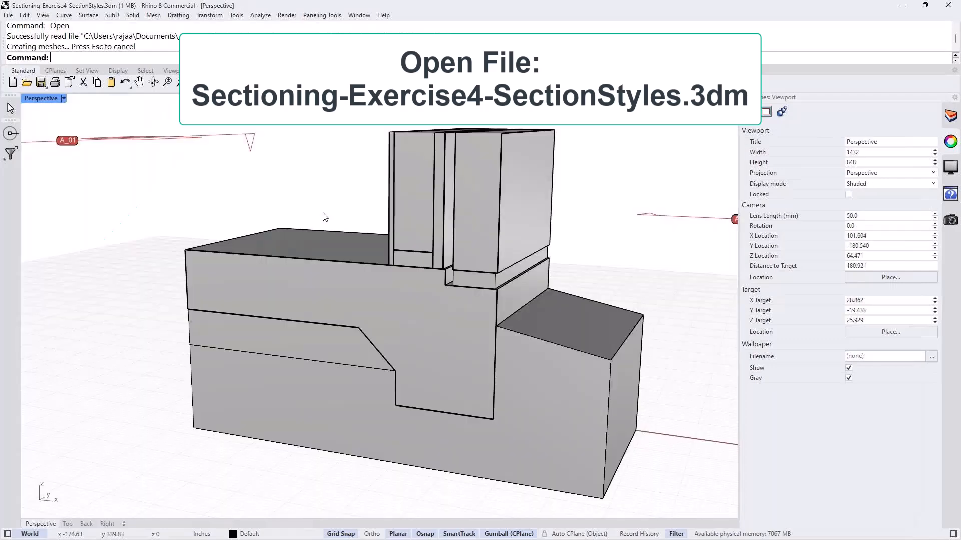
# Step: Move the A_00 clipping plane a short distance along the Y axis towards the front of the model, and deselect it
pyautogui.moveTo(566, 257); pyautogui.dragTo(341, 244, button='right')
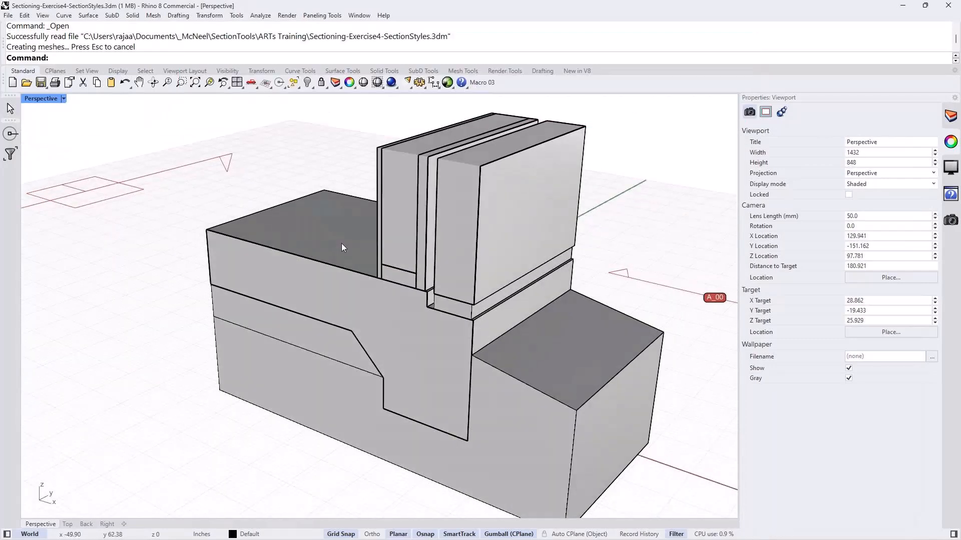
pyautogui.scroll(-4, 212, 209)
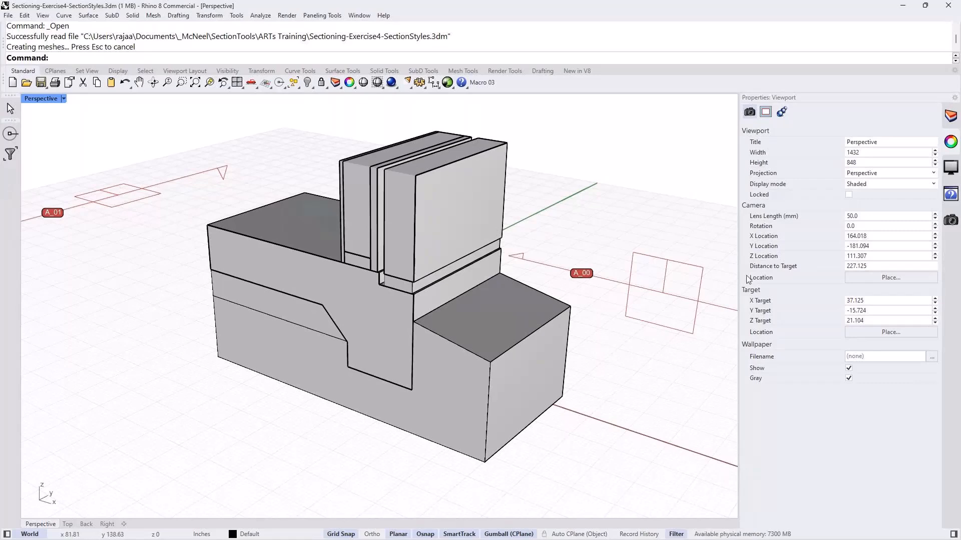
pyautogui.click(673, 326)
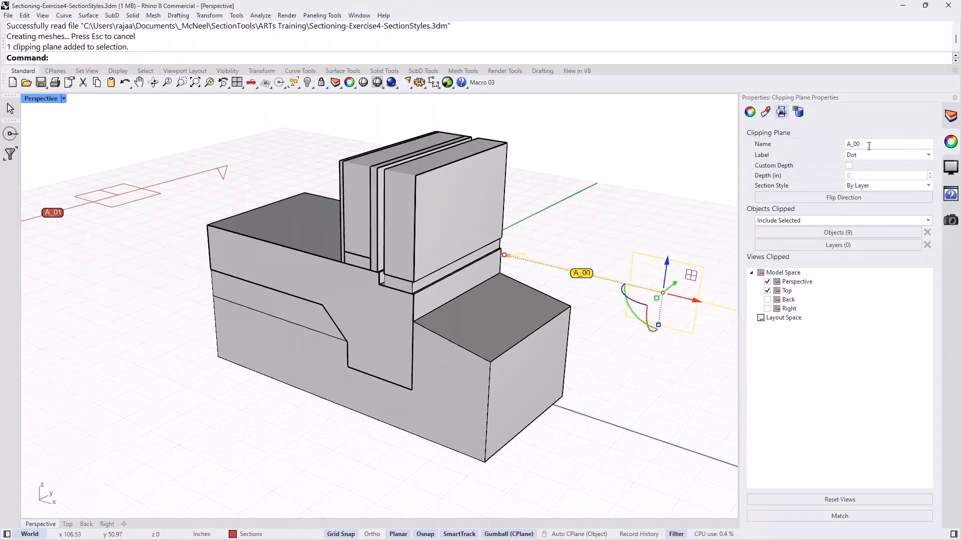
pyautogui.click(868, 145)
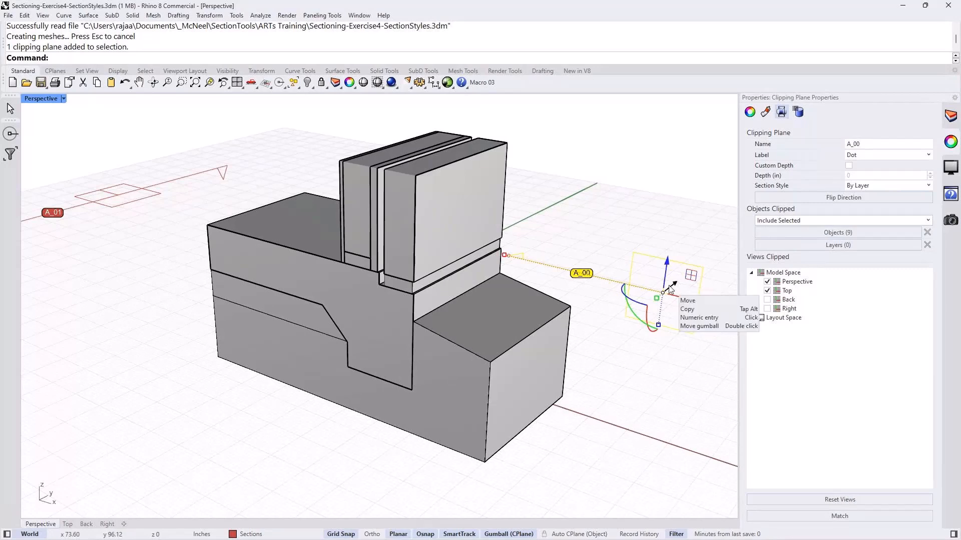
pyautogui.moveTo(675, 284)
pyautogui.mouseDown()
pyautogui.moveTo(651, 293)
pyautogui.moveTo(684, 287)
pyautogui.moveTo(672, 297)
pyautogui.mouseUp()
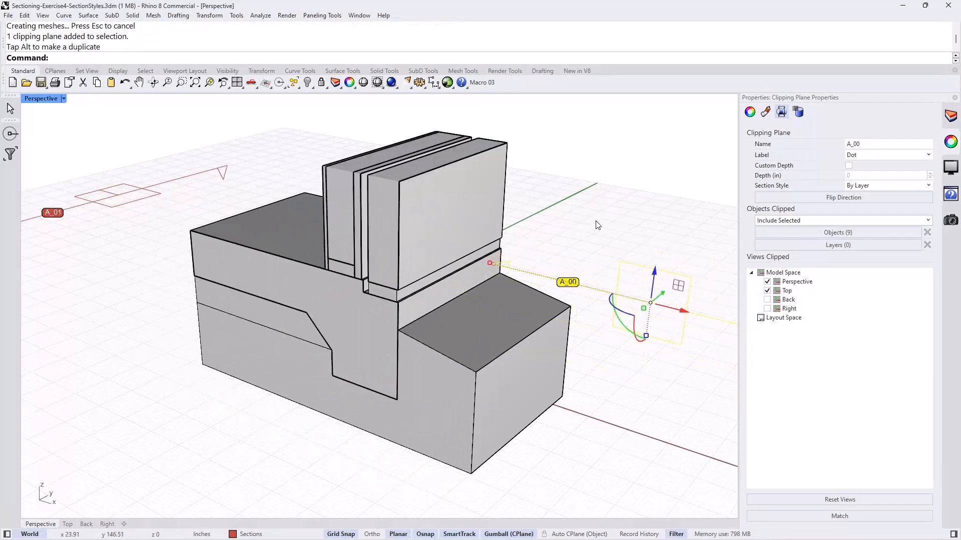
pyautogui.click(598, 225)
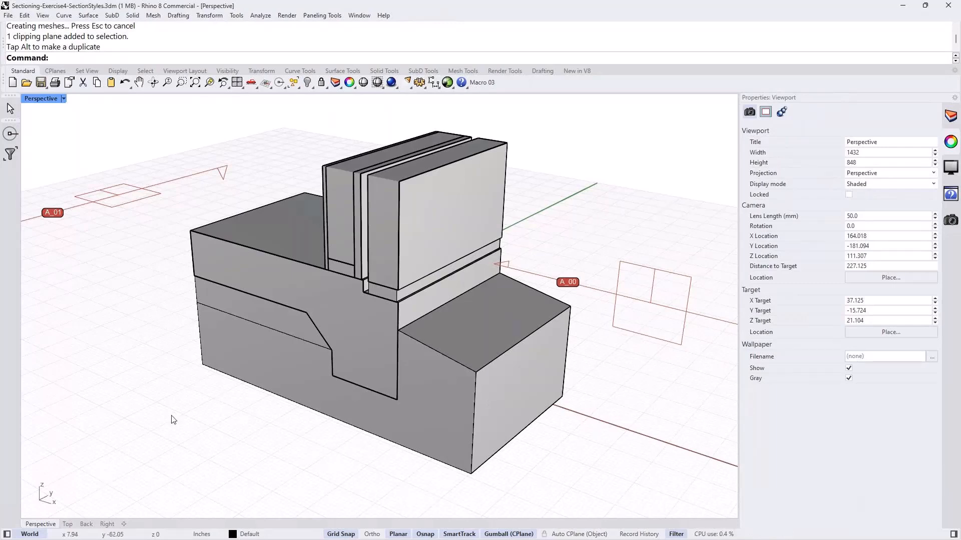
# Step: Draw a rectangle about 43 by 30 inches on the ground plane in front of the model
pyautogui.write('Rect')
pyautogui.press('Return')
pyautogui.click(139, 368)
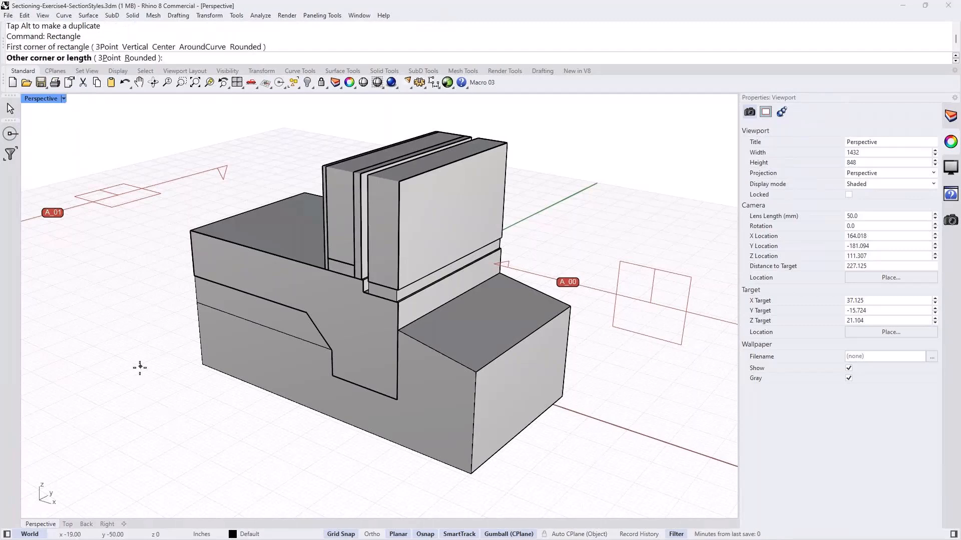
pyautogui.click(158, 471)
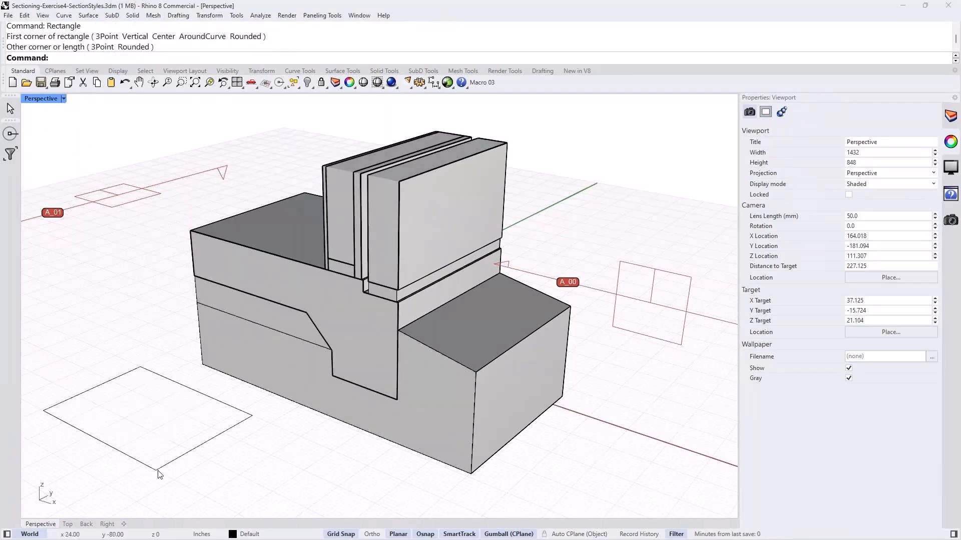
# Step: Start a Hatch on the rectangle and examine the available patterns, including Earth, Harringbone and Sand
pyautogui.write('Hatch')
pyautogui.press('Return')
pyautogui.click(219, 436)
pyautogui.press('Return')
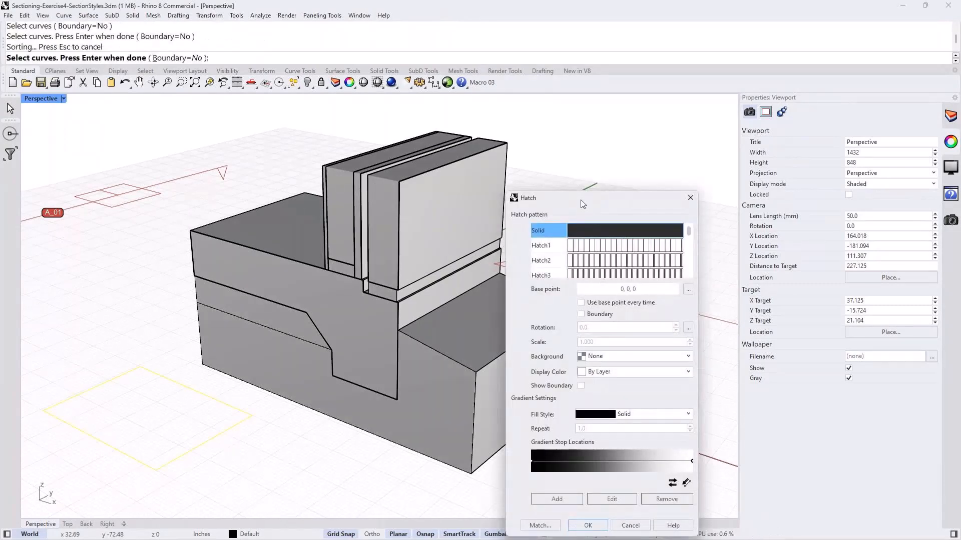
pyautogui.moveTo(582, 203); pyautogui.dragTo(419, 129)
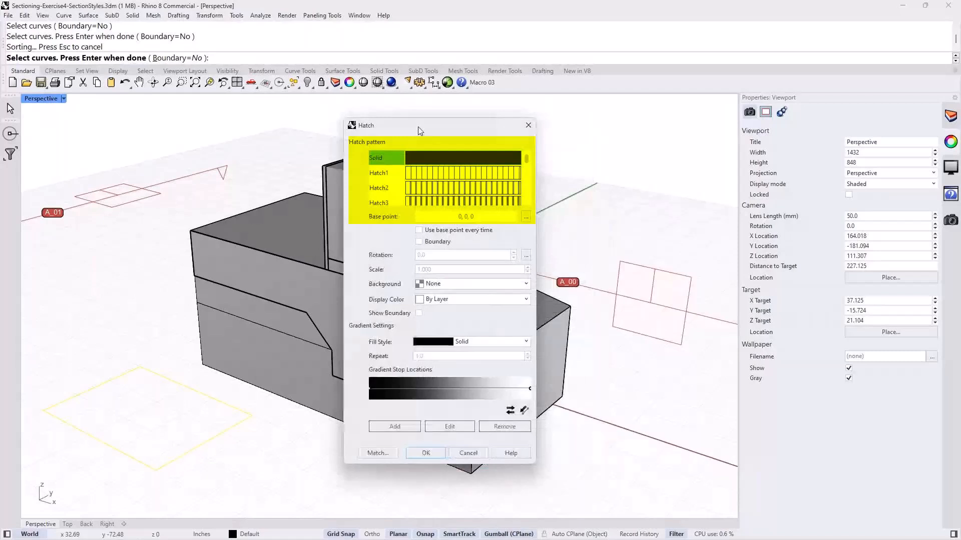
pyautogui.moveTo(526, 160); pyautogui.dragTo(531, 198)
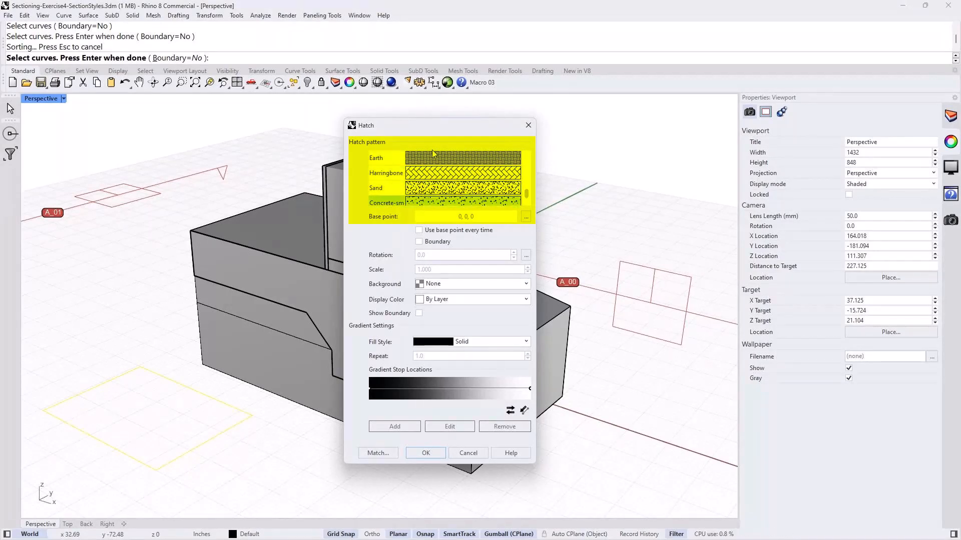
pyautogui.click(429, 159)
pyautogui.click(424, 175)
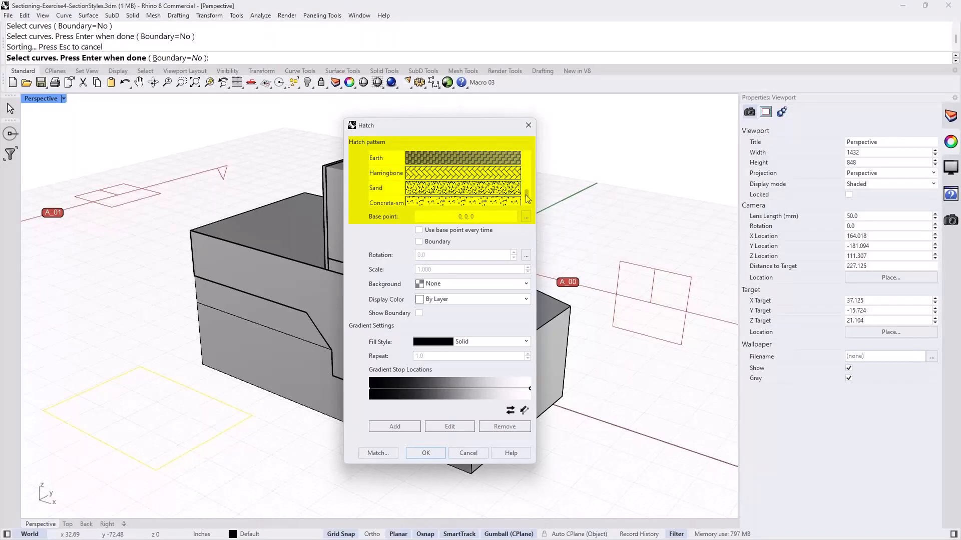
pyautogui.moveTo(525, 196); pyautogui.dragTo(525, 195)
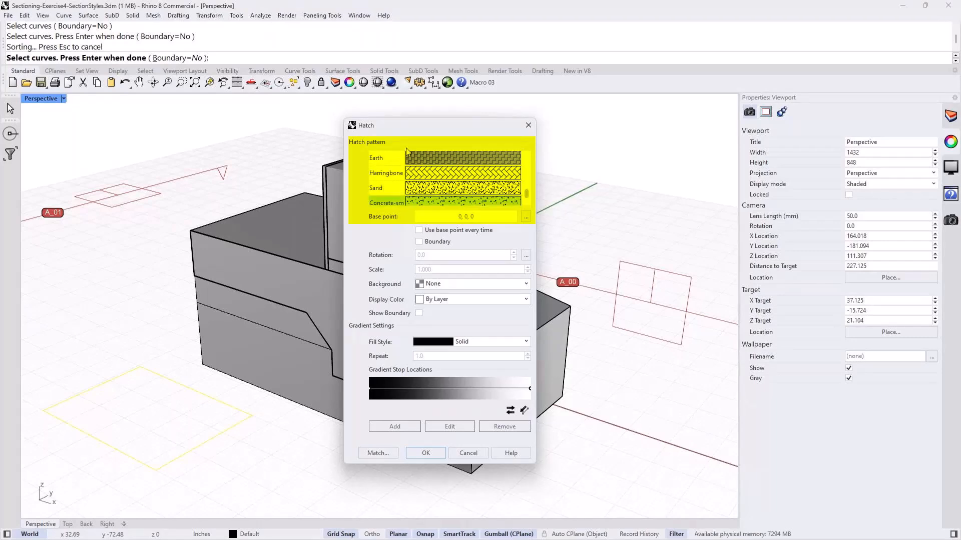
pyautogui.click(413, 184)
pyautogui.click(417, 163)
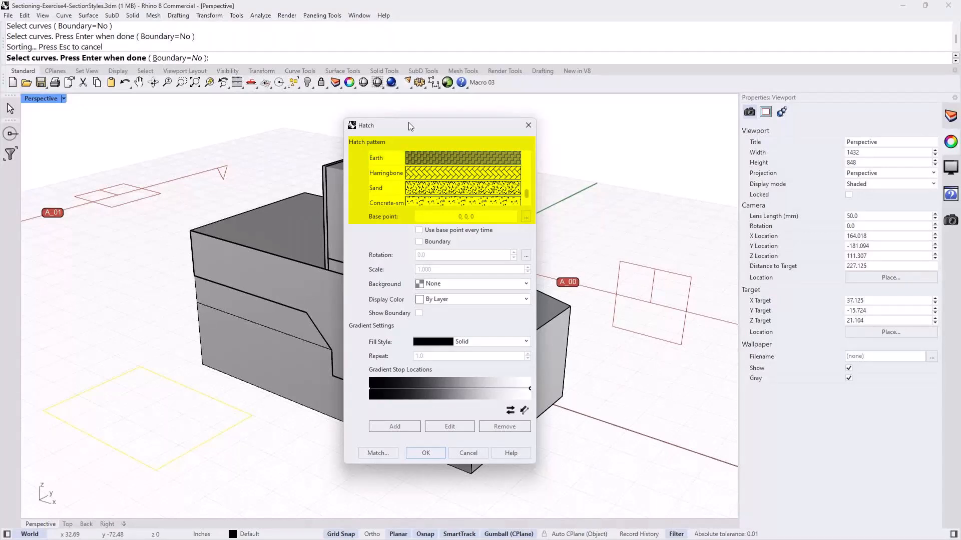
# Step: Switch to the Sectioning workflows document in the browser and open the wiki article linked in its Sections Styles notes
pyautogui.moveTo(509, 539)
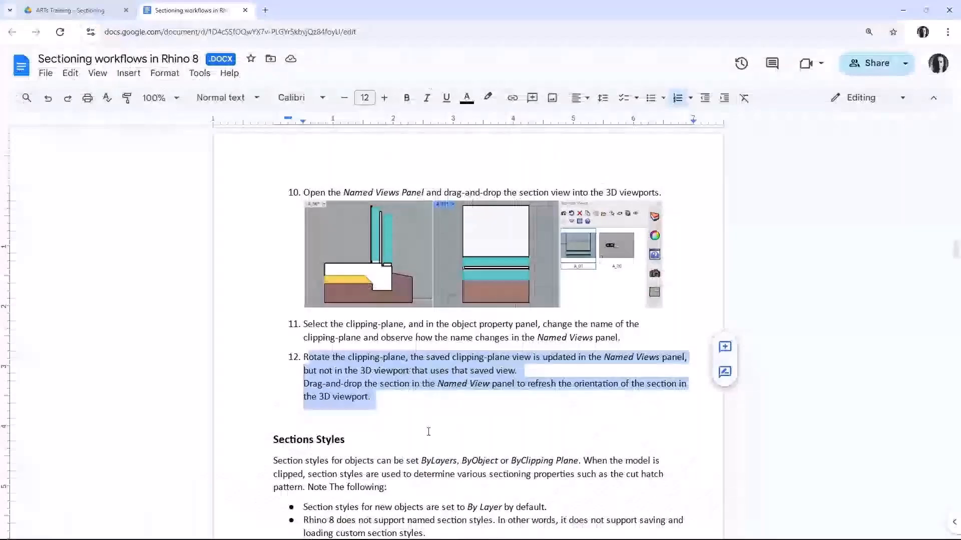
pyautogui.click(428, 431)
pyautogui.scroll(-4, 425, 425)
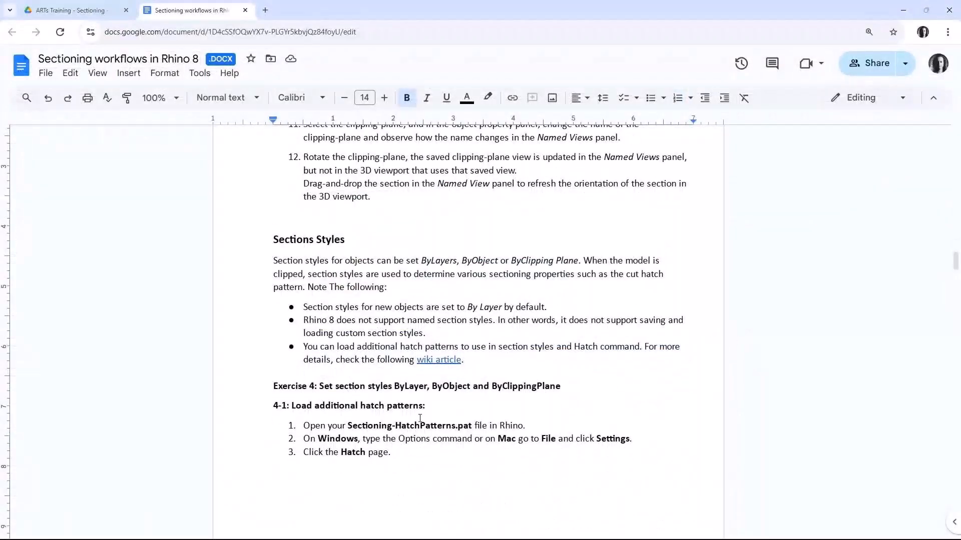
pyautogui.scroll(-2, 419, 419)
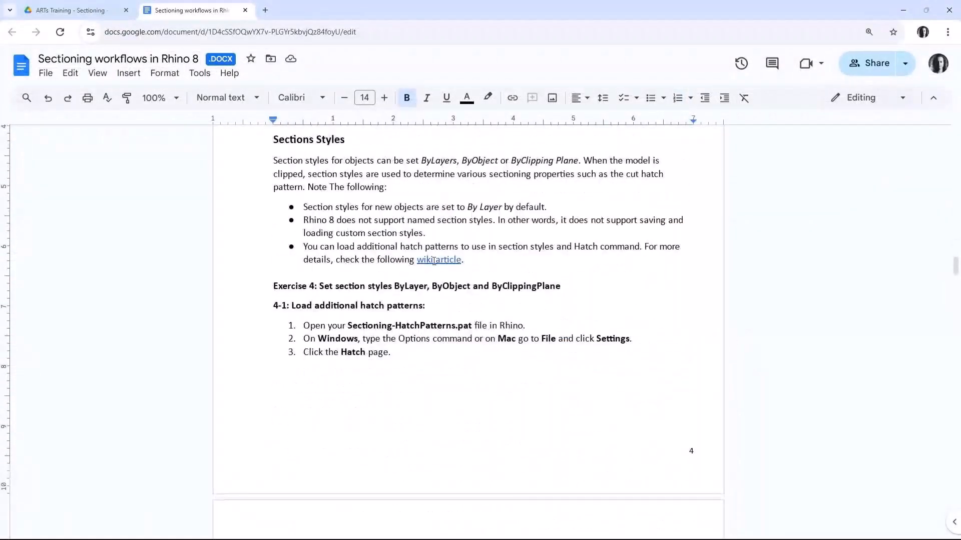
pyautogui.scroll(-4, 423, 306)
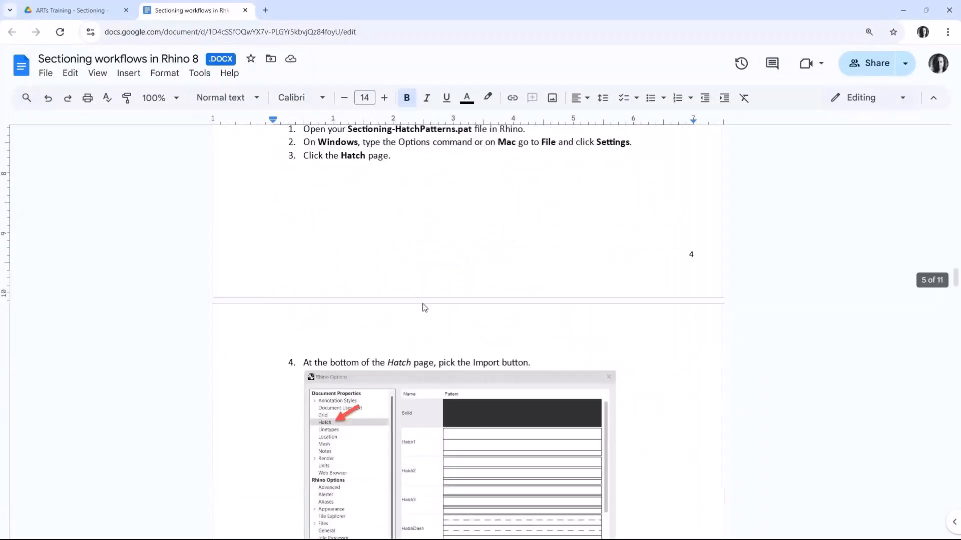
pyautogui.scroll(3, 423, 302)
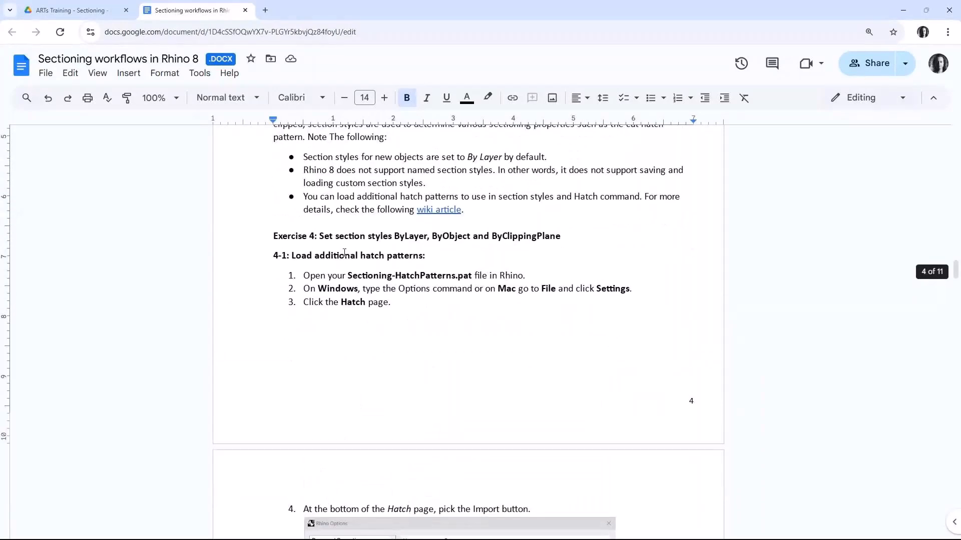
pyautogui.click(434, 210)
pyautogui.click(461, 237)
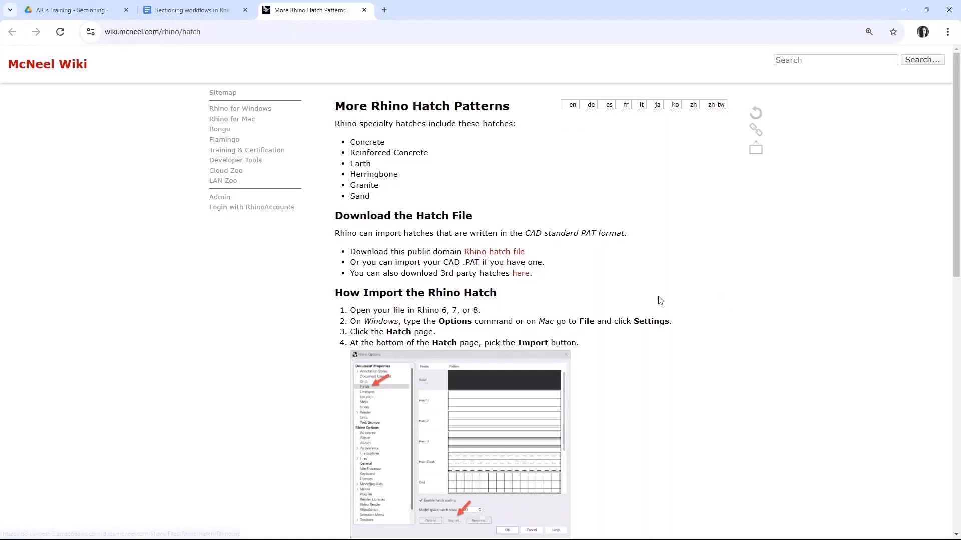
# Step: Read the wiki instructions for downloading, importing and testing additional Rhino hatch patterns
pyautogui.scroll(-1, 590, 301)
pyautogui.scroll(-4, 616, 303)
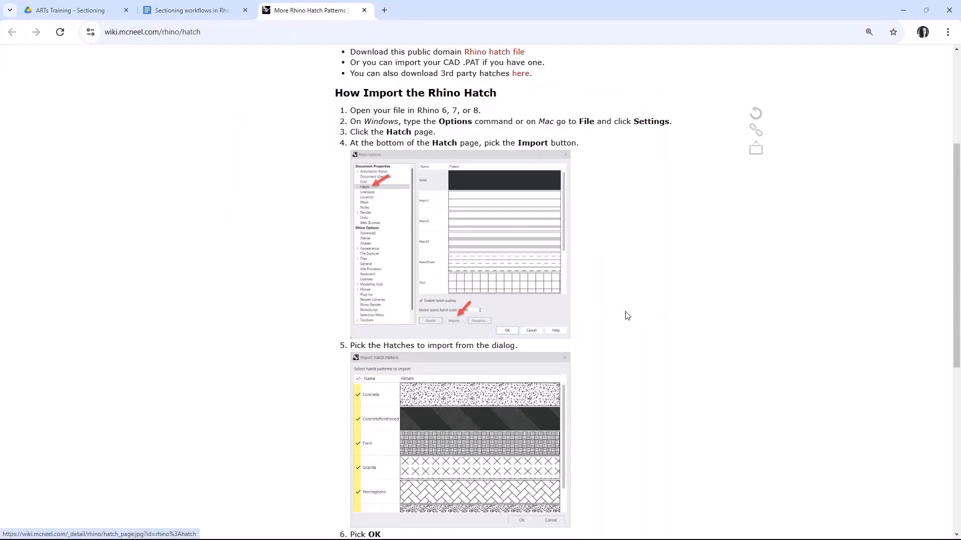
pyautogui.scroll(-3, 626, 316)
pyautogui.scroll(-1, 627, 316)
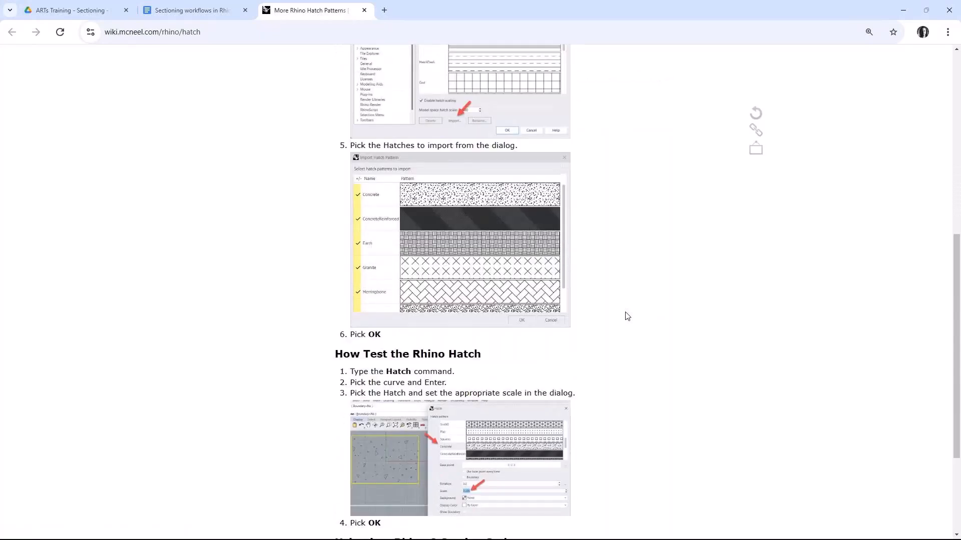
pyautogui.scroll(-3, 627, 316)
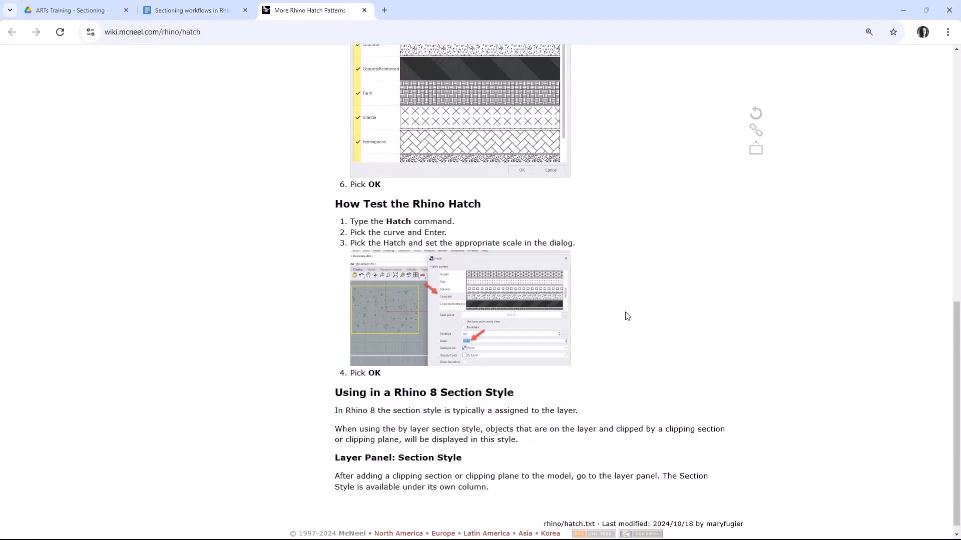
pyautogui.scroll(4, 627, 317)
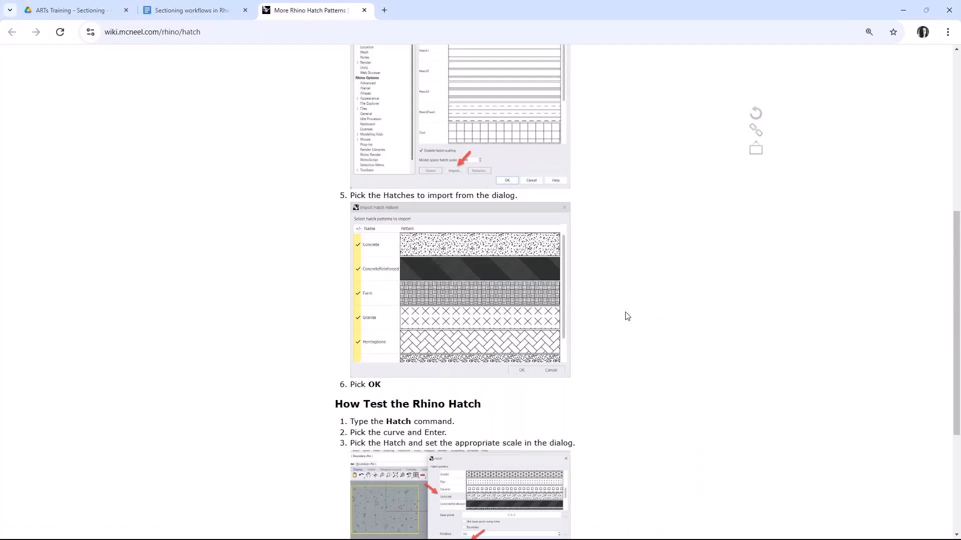
# Step: Return to Rhino, check the Earth and Harringbone patterns again, and cancel the hatch
pyautogui.click(906, 11)
pyautogui.click(468, 162)
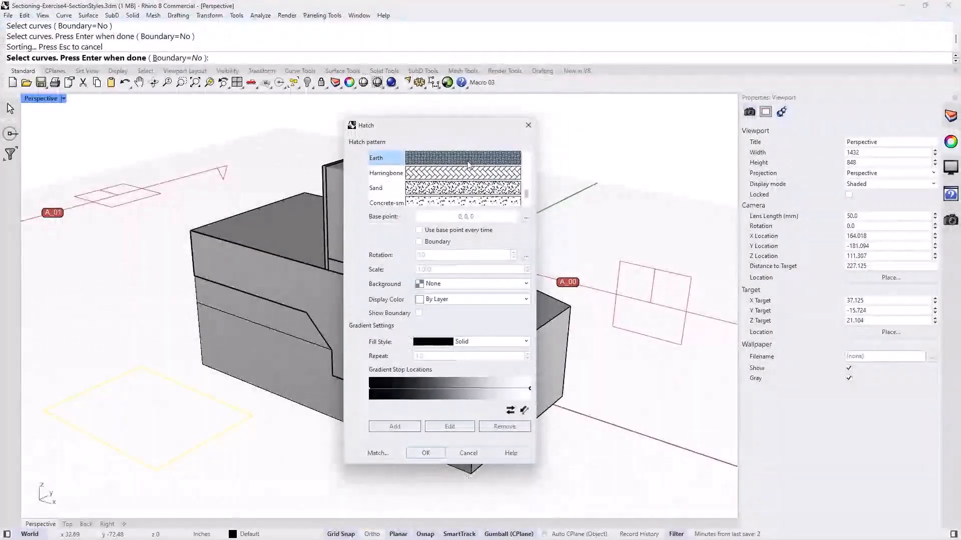
pyautogui.click(461, 173)
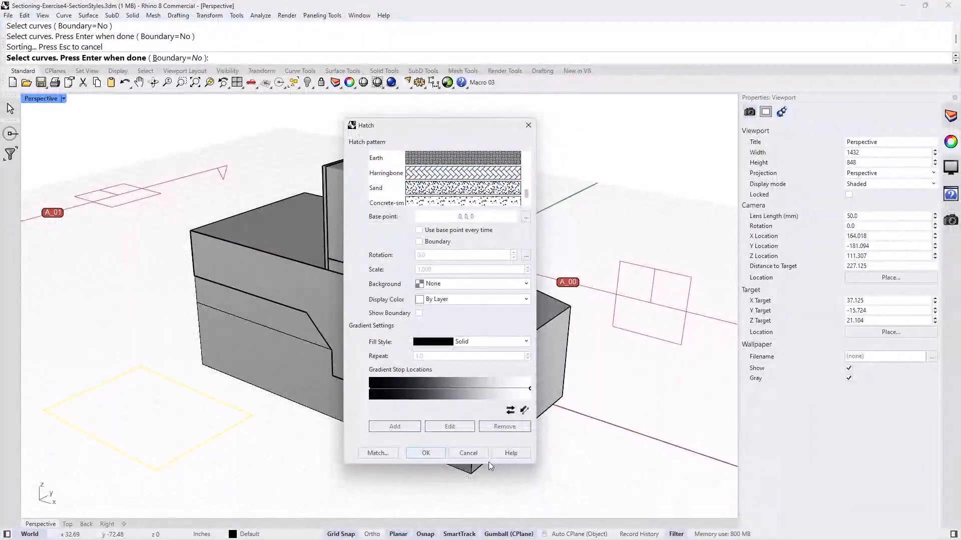
pyautogui.click(469, 454)
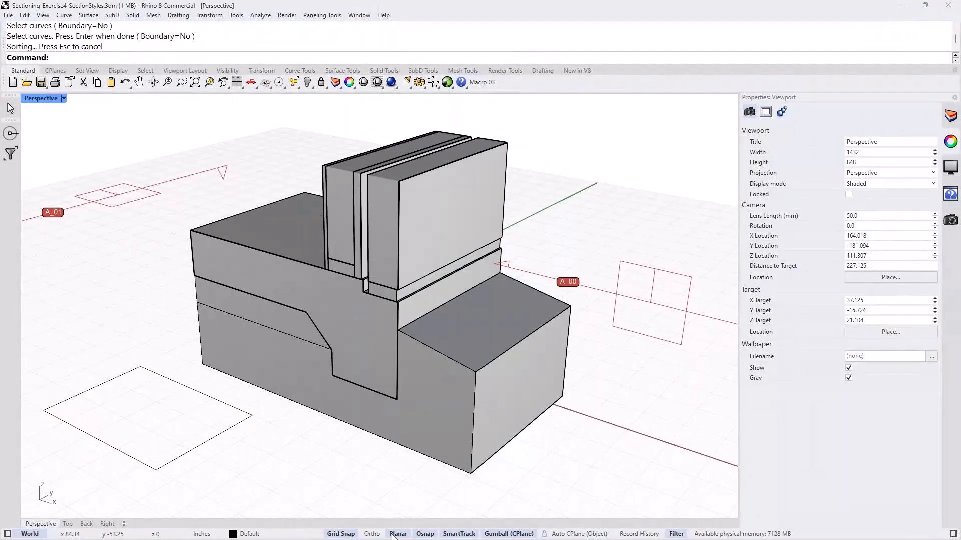
# Step: Switch back to the browser document and read Exercise 4-1 on loading additional hatch patterns, through to the start of 4-2
pyautogui.moveTo(474, 531)
pyautogui.click(580, 529)
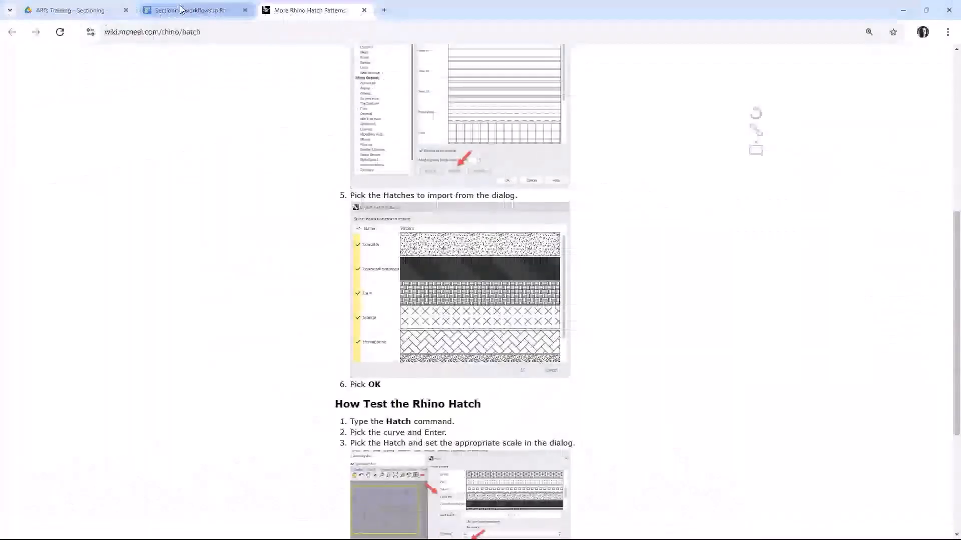
pyautogui.click(194, 10)
pyautogui.scroll(-1, 366, 433)
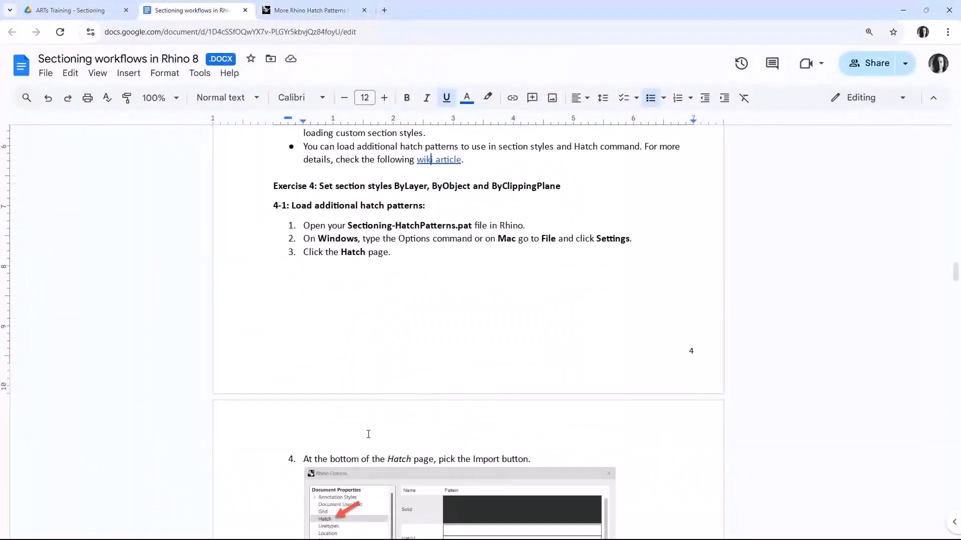
pyautogui.moveTo(292, 205); pyautogui.dragTo(425, 203)
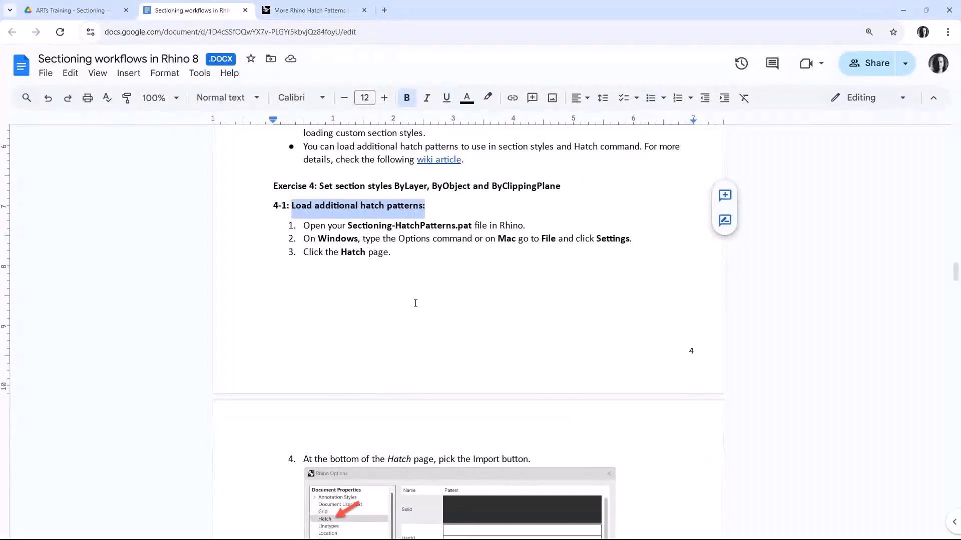
pyautogui.scroll(-1, 415, 302)
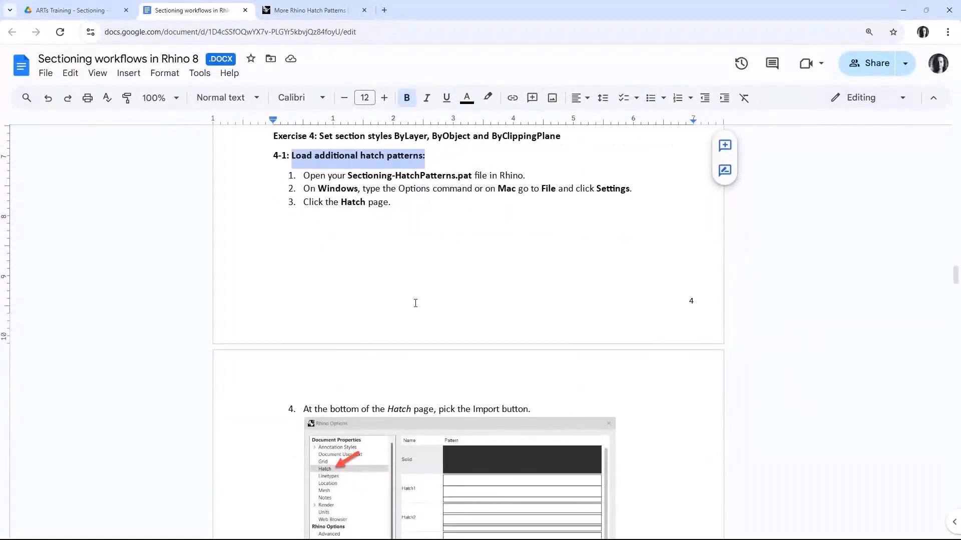
pyautogui.scroll(-4, 415, 303)
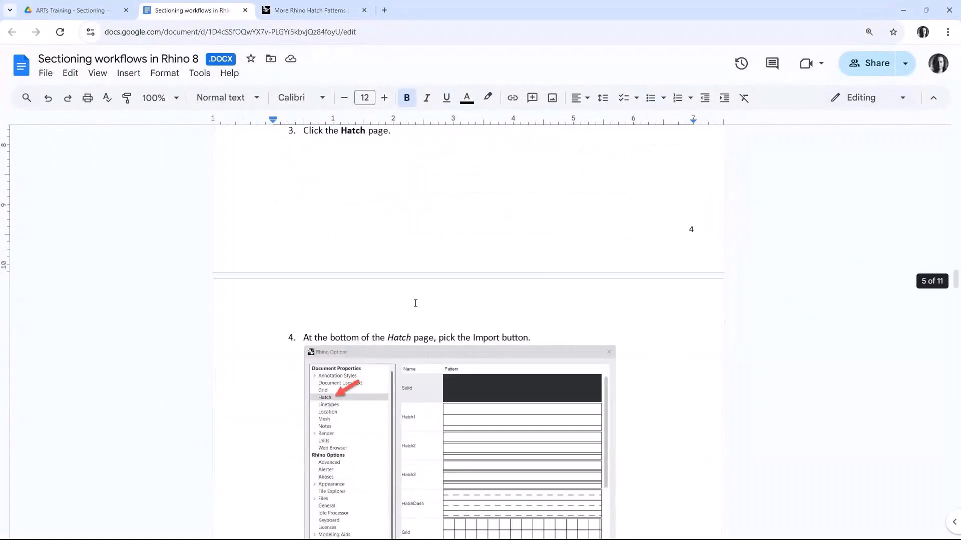
pyautogui.scroll(-2, 415, 302)
pyautogui.scroll(-3, 414, 303)
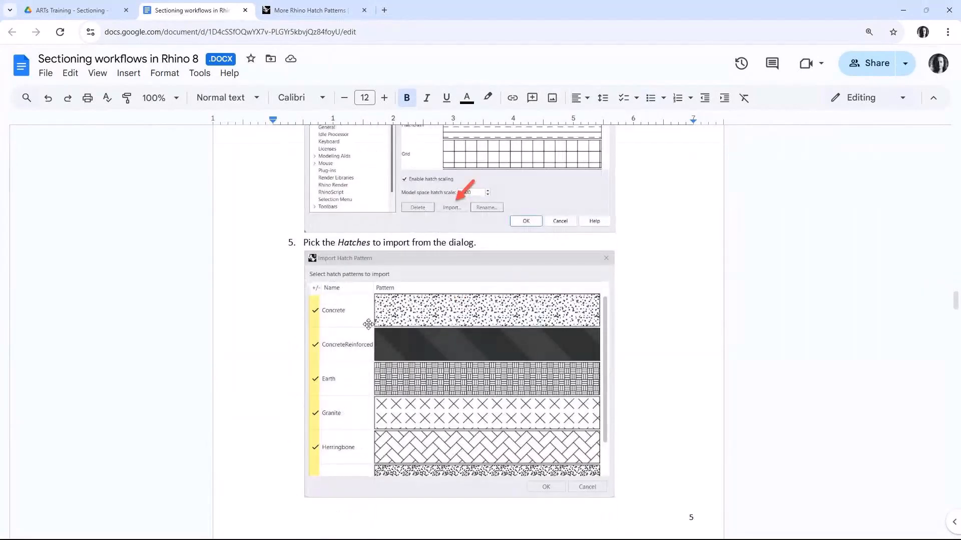
pyautogui.scroll(-4, 368, 325)
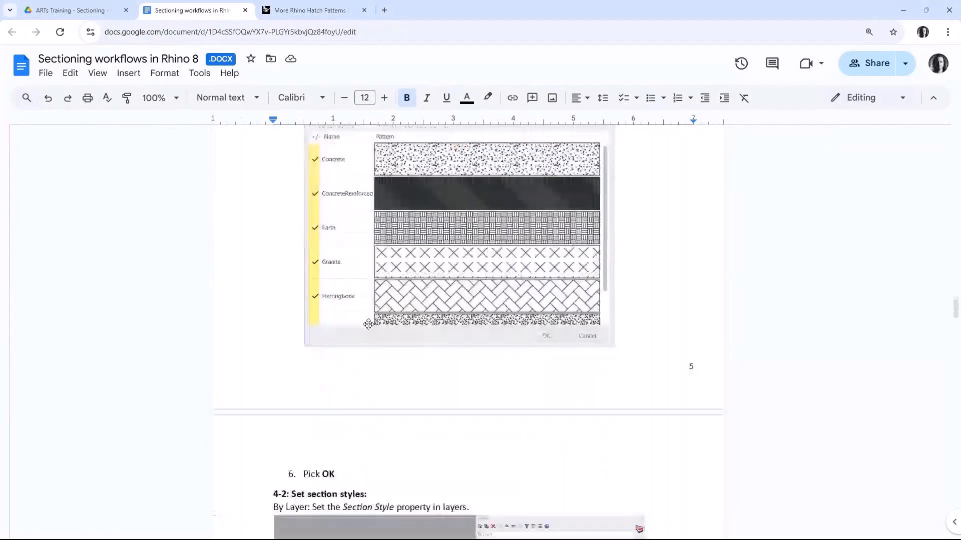
pyautogui.scroll(2, 362, 311)
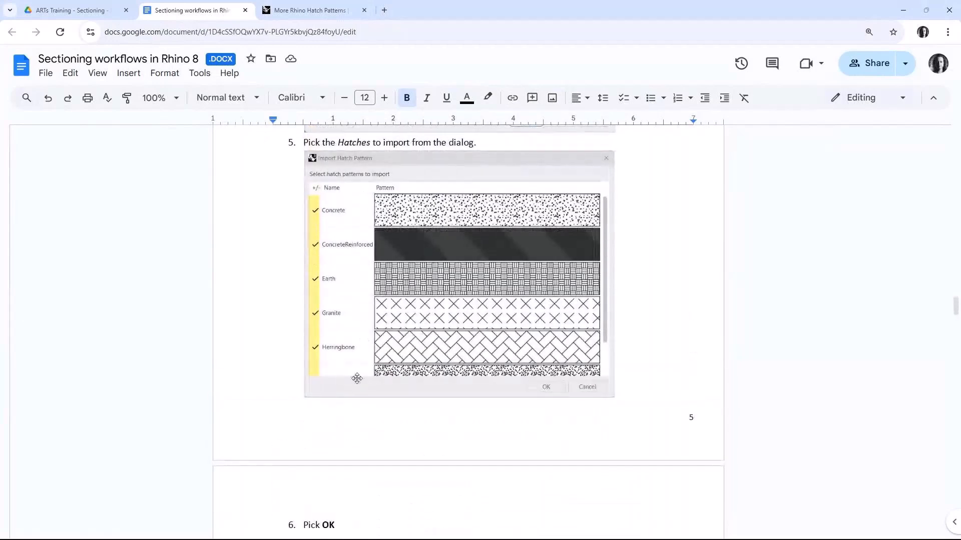
pyautogui.scroll(-4, 357, 379)
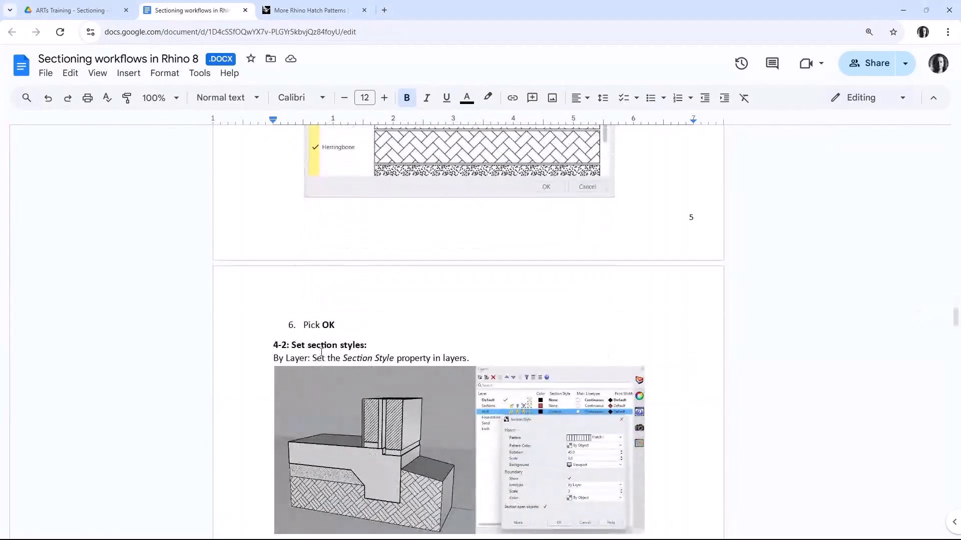